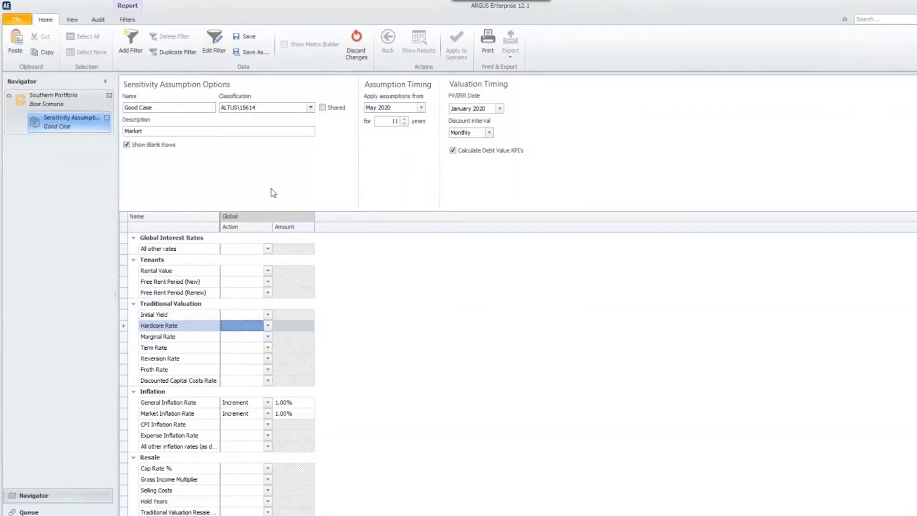
Review the Good Case assumption set's name and its Market description
{"action": "left_click_drag", "start_coordinate": [158, 107], "coordinate": [116, 104]}
{"action": "left_click_drag", "start_coordinate": [152, 131], "coordinate": [114, 133]}
{"action": "scroll", "coordinate": [261, 330], "scroll_direction": "down", "scroll_amount": 1}
{"action": "scroll", "coordinate": [261, 329], "scroll_direction": "down", "scroll_amount": 1}
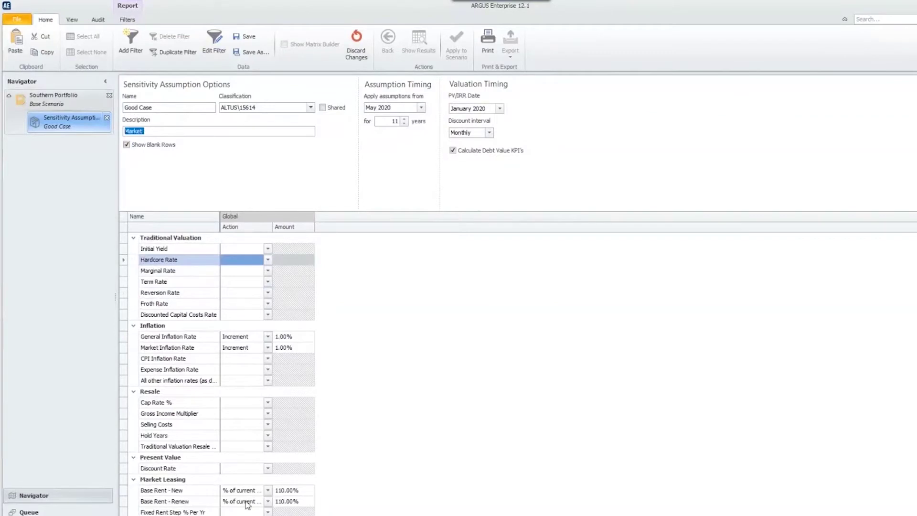
{"action": "scroll", "coordinate": [260, 461], "scroll_direction": "up", "scroll_amount": 2}
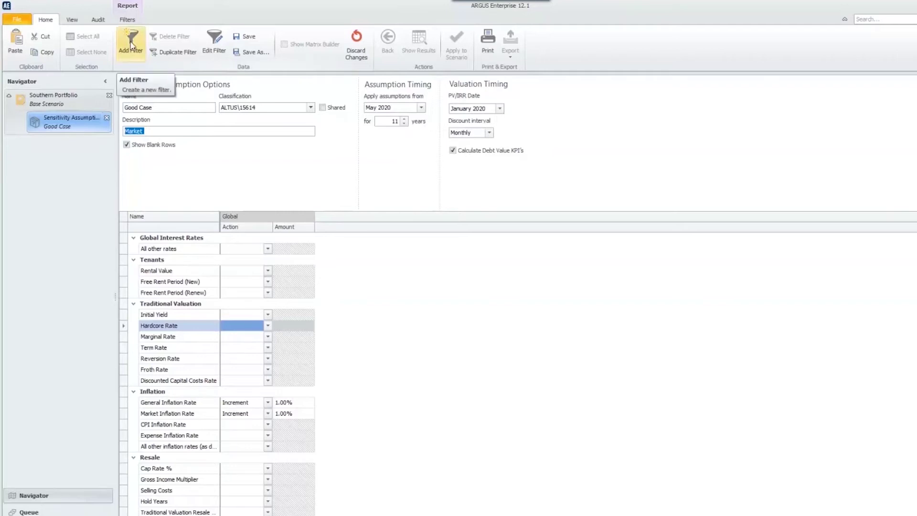
Start a new assumption set filter and name it 'NYC Market'
{"action": "left_click", "coordinate": [132, 43]}
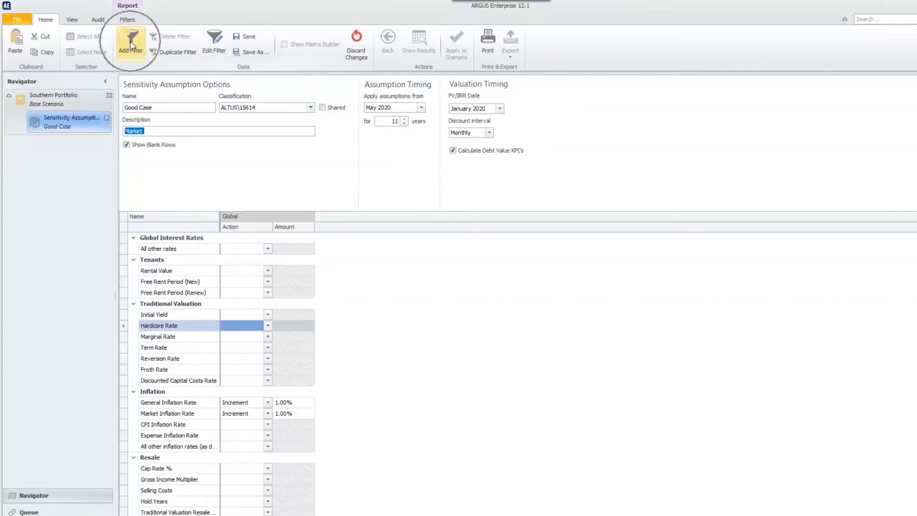
{"action": "left_click", "coordinate": [131, 44]}
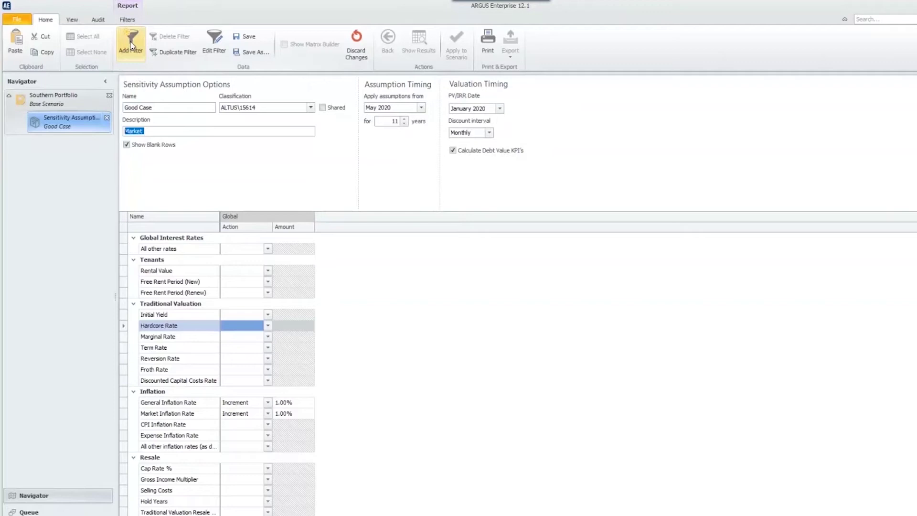
{"action": "left_click", "coordinate": [132, 54]}
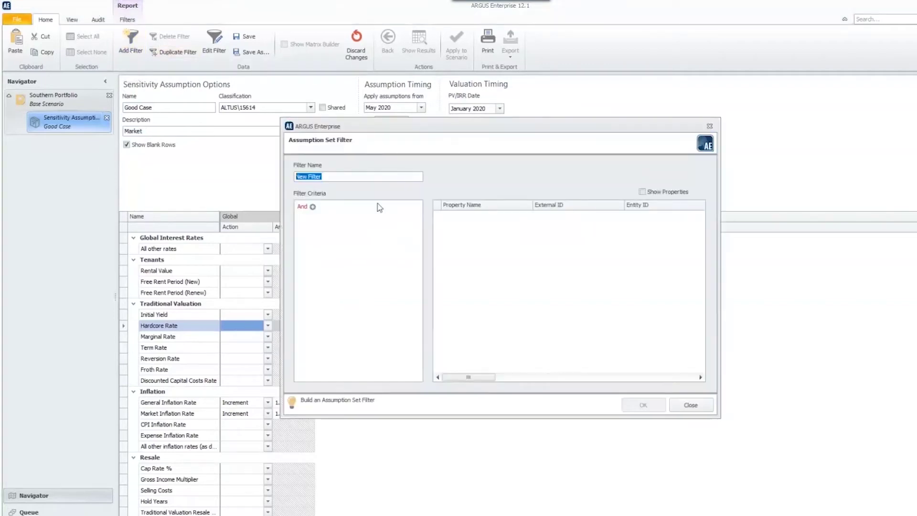
{"action": "left_click", "coordinate": [346, 175]}
{"action": "left_click_drag", "start_coordinate": [346, 175], "coordinate": [277, 172]}
{"action": "type", "text": "NYC Market"}
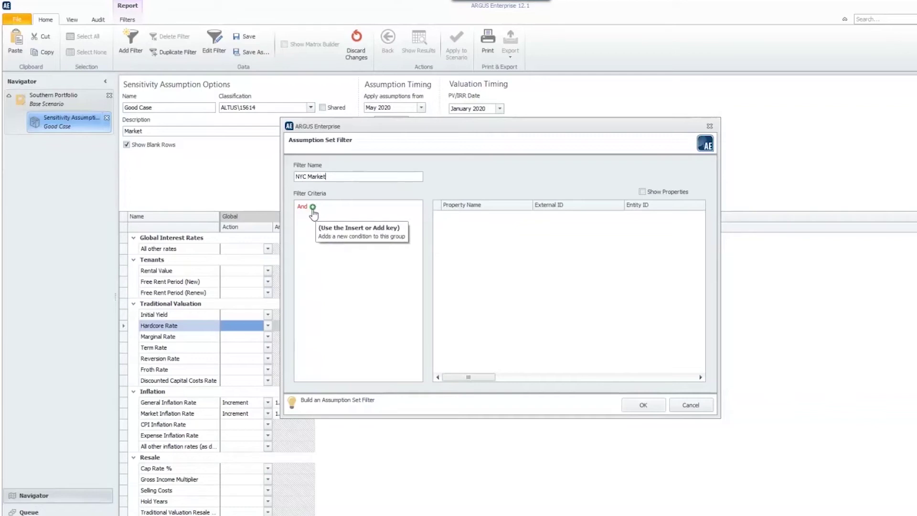
Add a criterion under And that tests the City field, with the Equals operator list open
{"action": "left_click", "coordinate": [313, 207]}
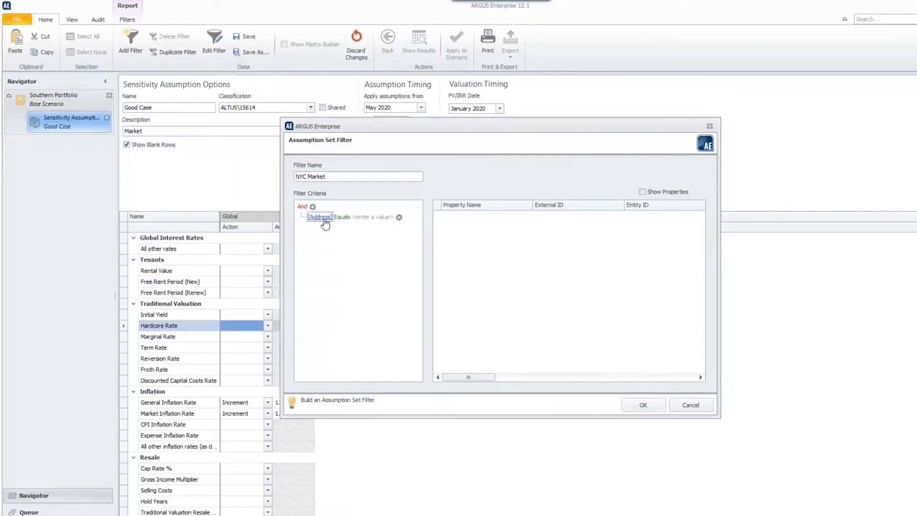
{"action": "left_click", "coordinate": [326, 221]}
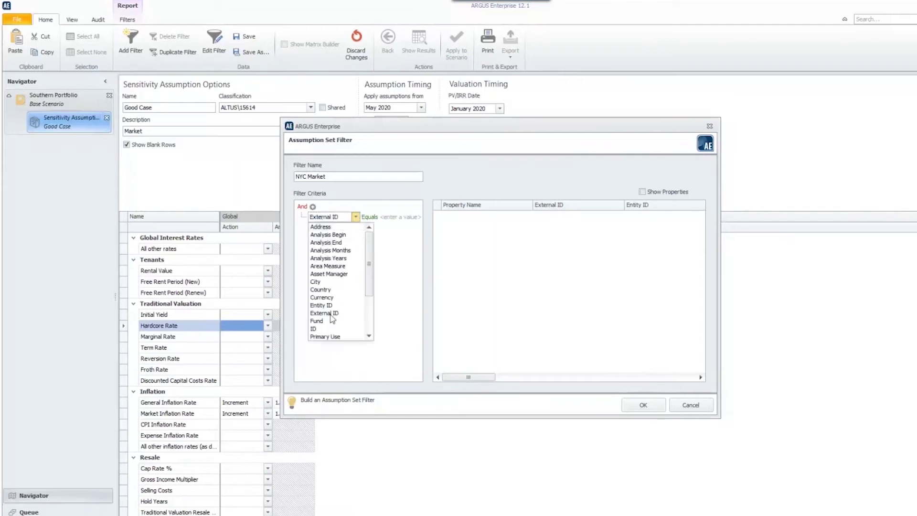
{"action": "scroll", "coordinate": [333, 322], "scroll_direction": "down", "scroll_amount": 2}
{"action": "scroll", "coordinate": [334, 322], "scroll_direction": "up", "scroll_amount": 2}
{"action": "left_click", "coordinate": [316, 282]}
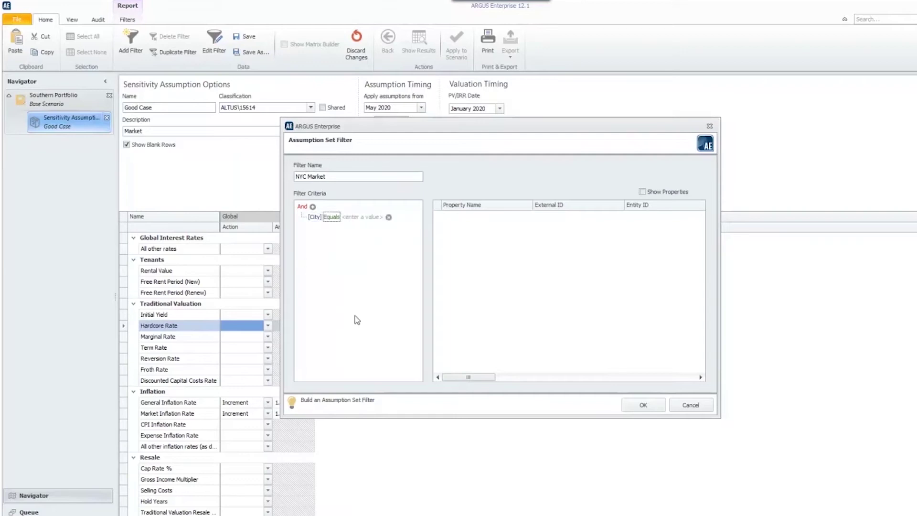
{"action": "left_click", "coordinate": [338, 218]}
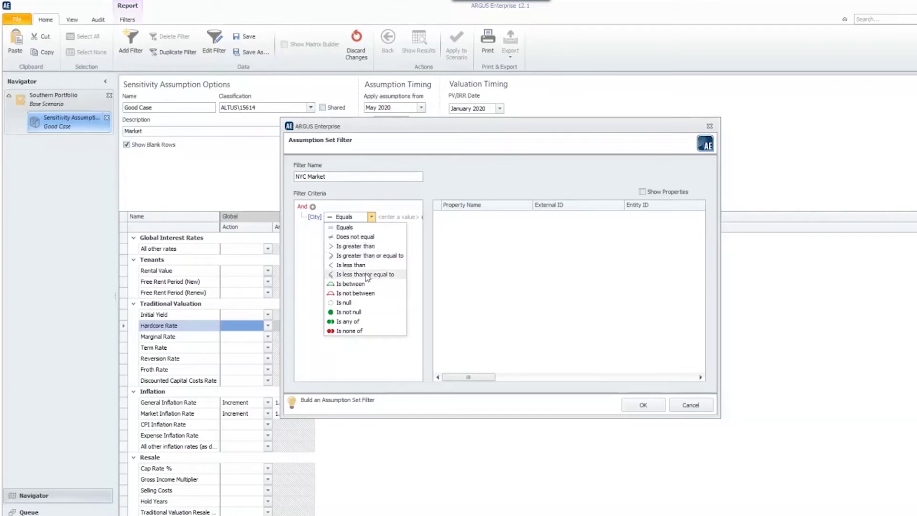
Complete the first criterion as City Equals 'New York'
{"action": "left_click", "coordinate": [349, 227]}
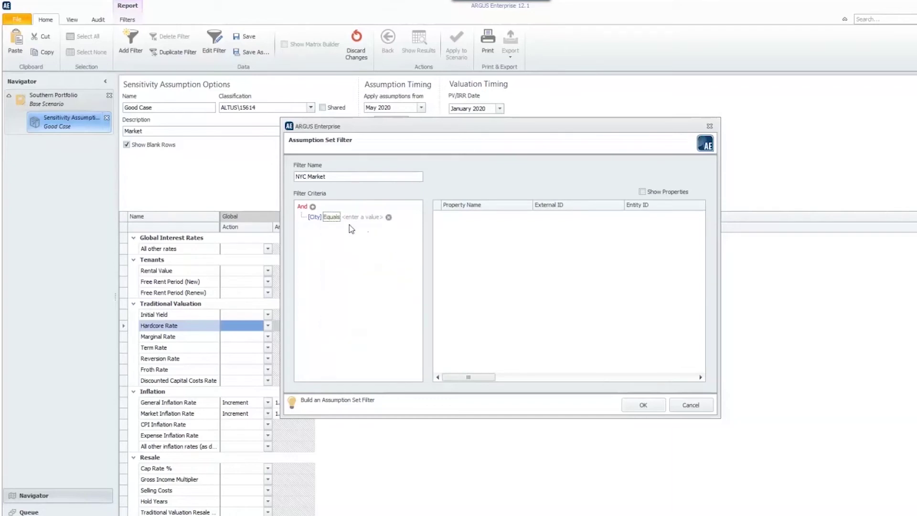
{"action": "left_click", "coordinate": [359, 216]}
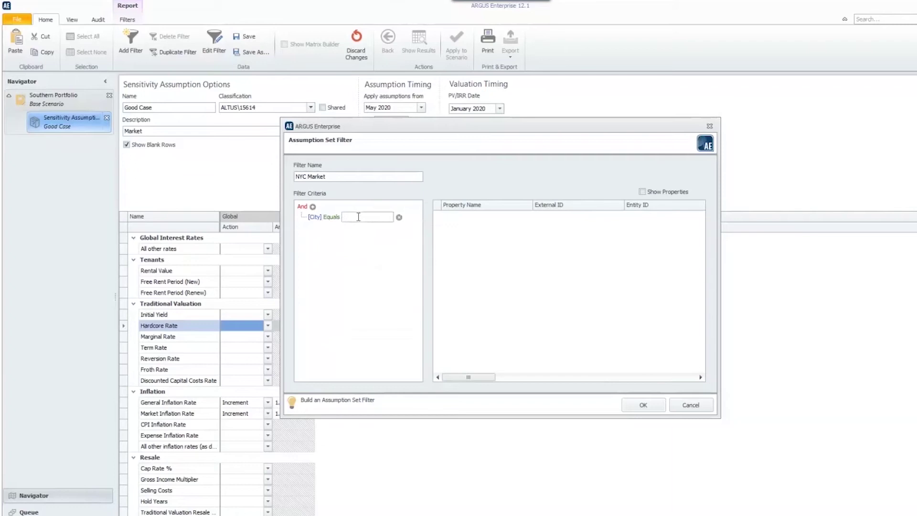
{"action": "type", "text": "New York"}
{"action": "left_click", "coordinate": [353, 267]}
Add a second criterion, City Equals 'NYC'
{"action": "left_click", "coordinate": [312, 207]}
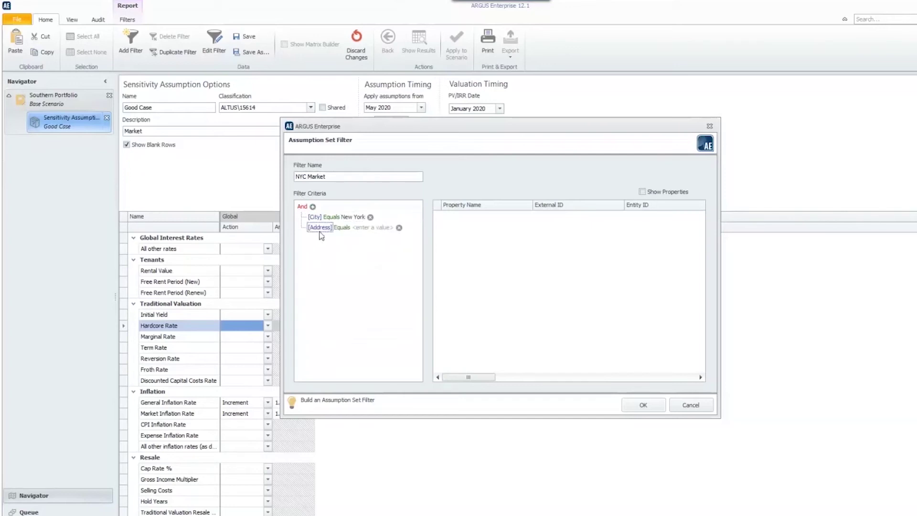
{"action": "left_click", "coordinate": [320, 228]}
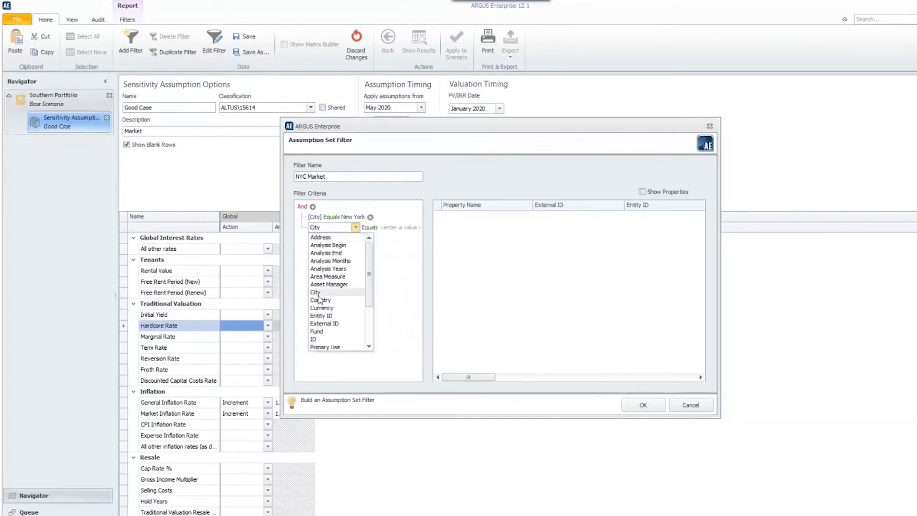
{"action": "left_click", "coordinate": [319, 294]}
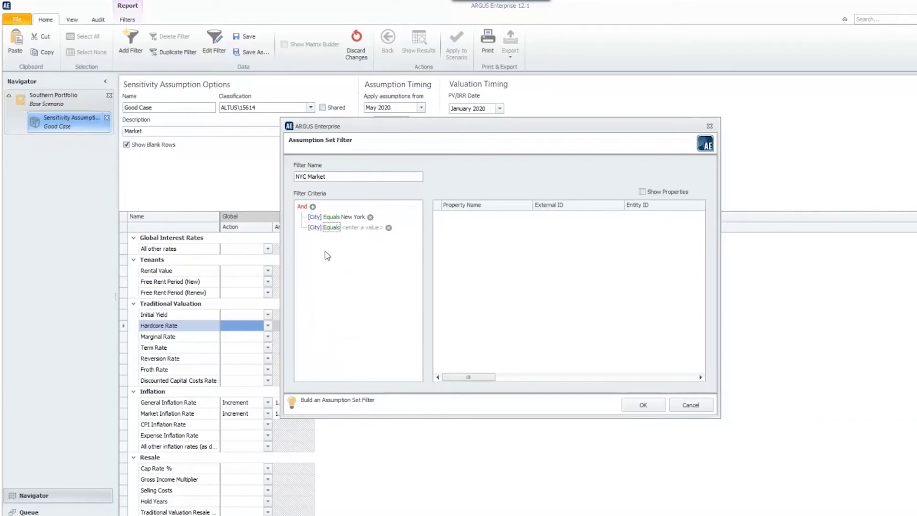
{"action": "left_click", "coordinate": [357, 229]}
{"action": "type", "text": "NYC"}
{"action": "left_click", "coordinate": [376, 262]}
Confirm the NYC Market filter so it becomes a column beside Global
{"action": "left_click", "coordinate": [643, 405]}
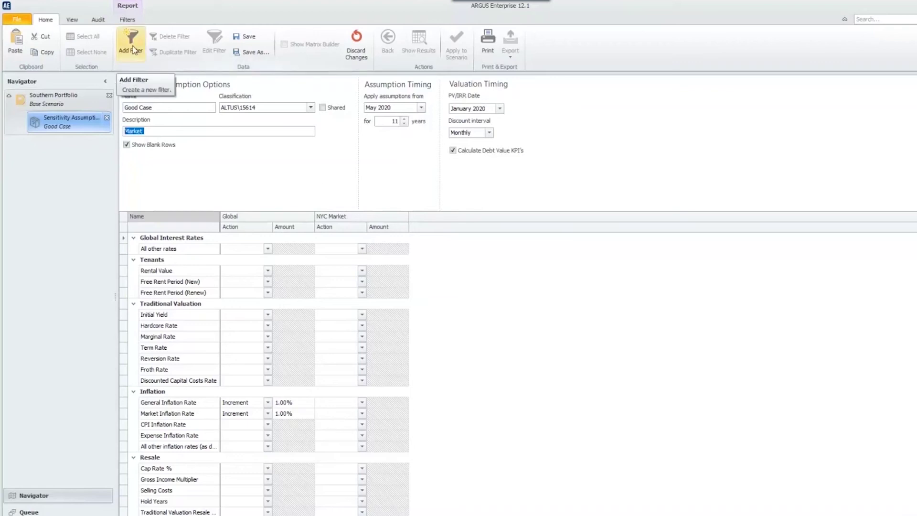
Start a 'Retail Market' filter and add one criterion row with its field list open
{"action": "left_click", "coordinate": [133, 48]}
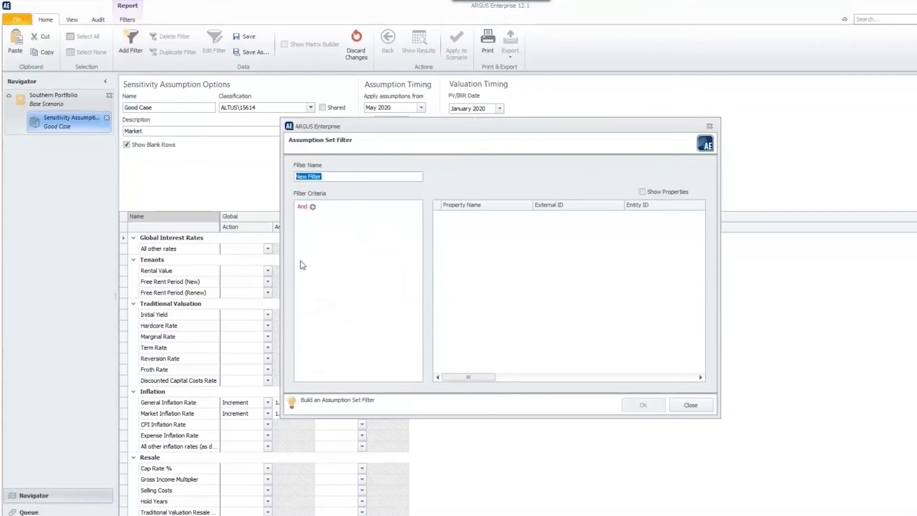
{"action": "type", "text": "Retail Market"}
{"action": "left_click", "coordinate": [312, 208]}
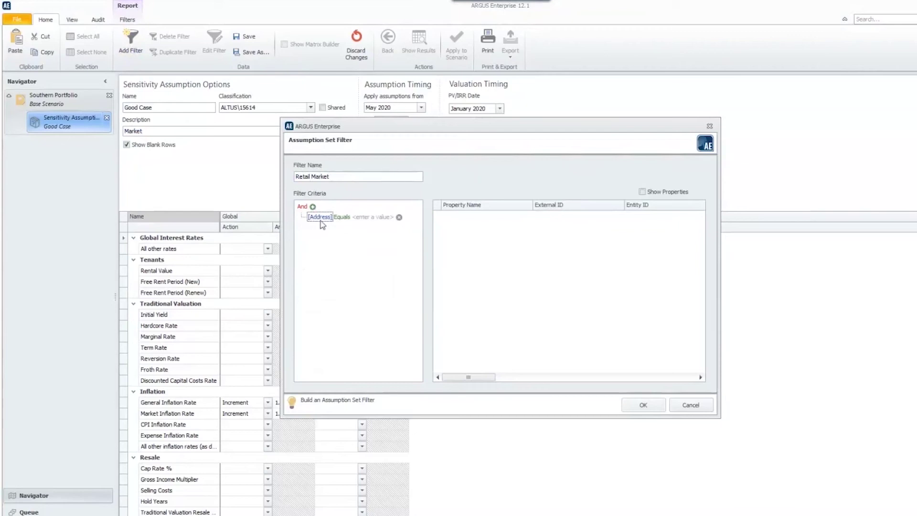
{"action": "left_click", "coordinate": [321, 218]}
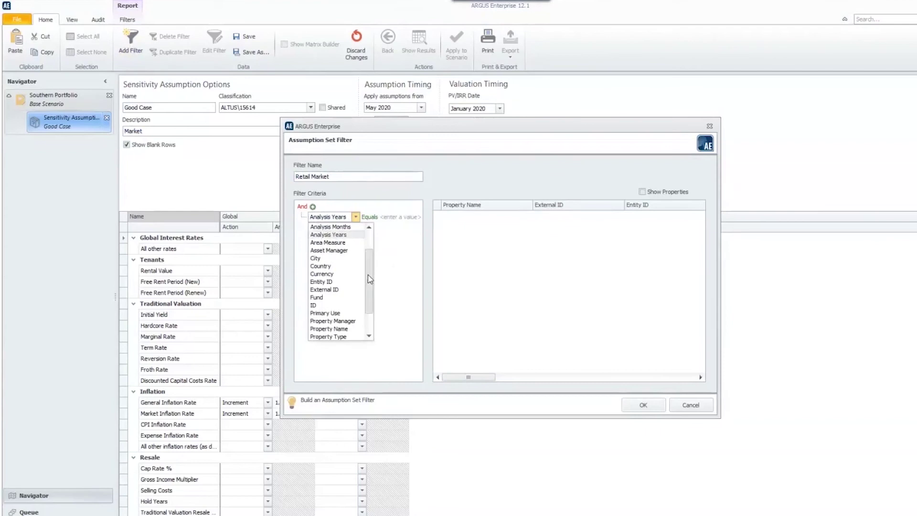
{"action": "left_click_drag", "start_coordinate": [370, 261], "coordinate": [370, 295]}
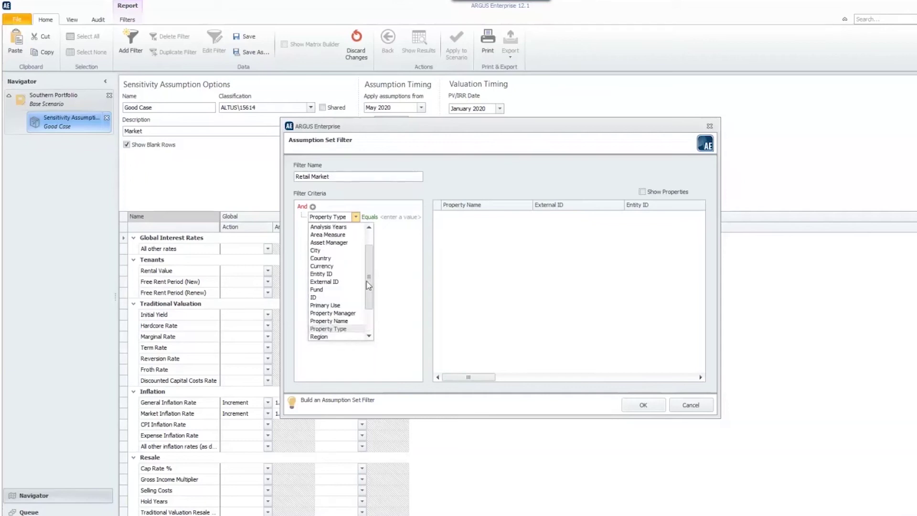
{"action": "scroll", "coordinate": [366, 281], "scroll_direction": "up", "scroll_amount": 3}
{"action": "scroll", "coordinate": [364, 272], "scroll_direction": "down", "scroll_amount": 3}
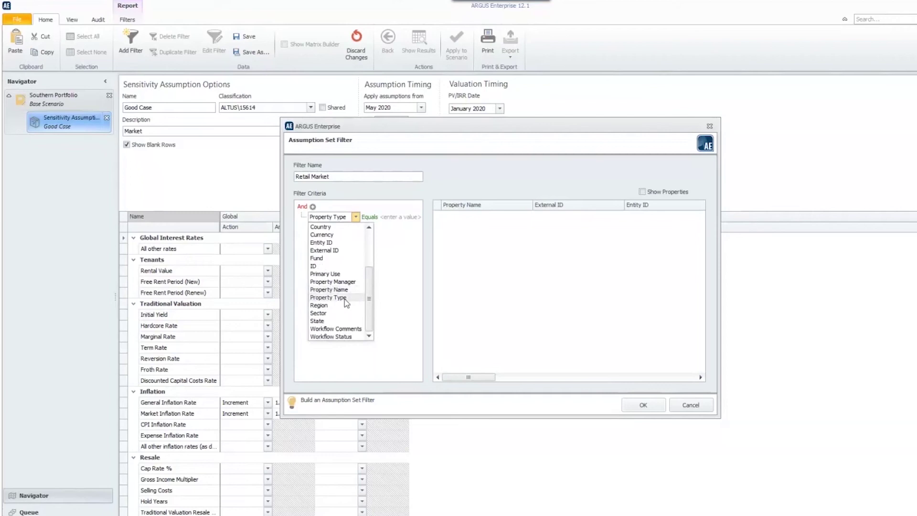
Set the criterion to Property Type Equals Retail, show matching properties, and save the filter
{"action": "left_click", "coordinate": [345, 298]}
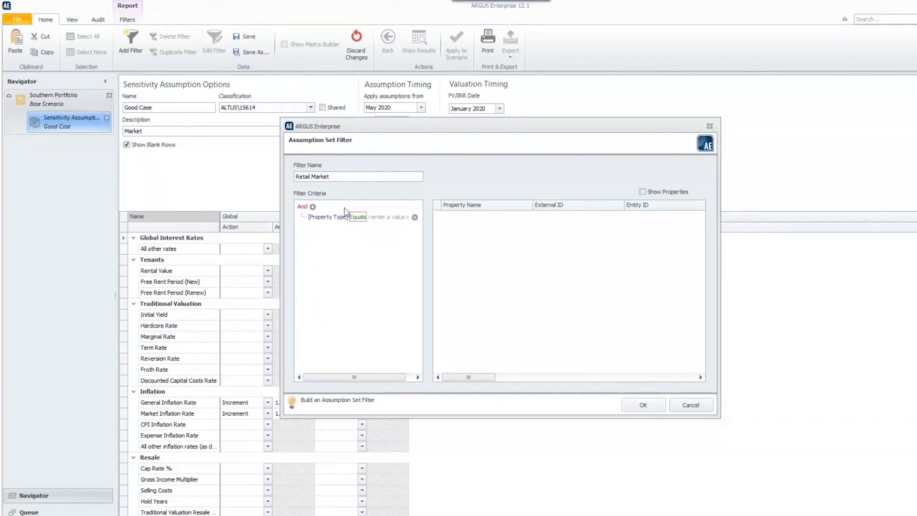
{"action": "left_click", "coordinate": [377, 218]}
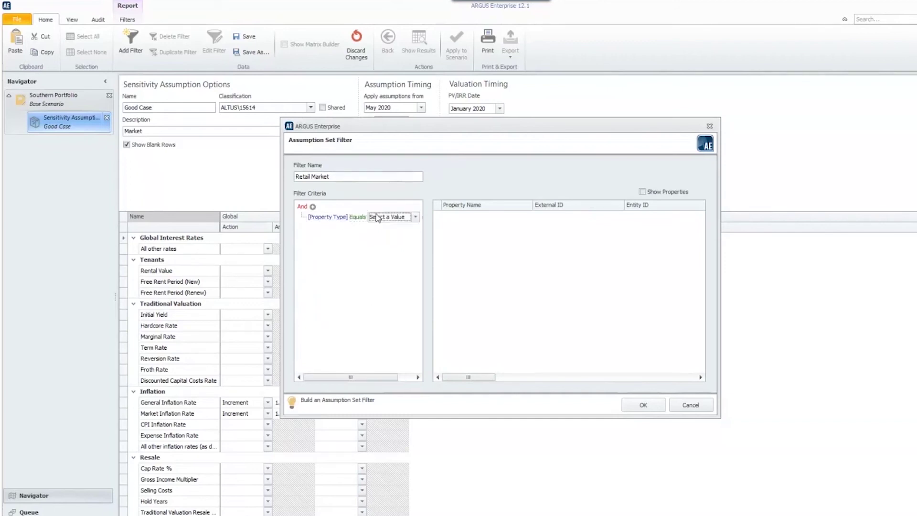
{"action": "left_click", "coordinate": [415, 217]}
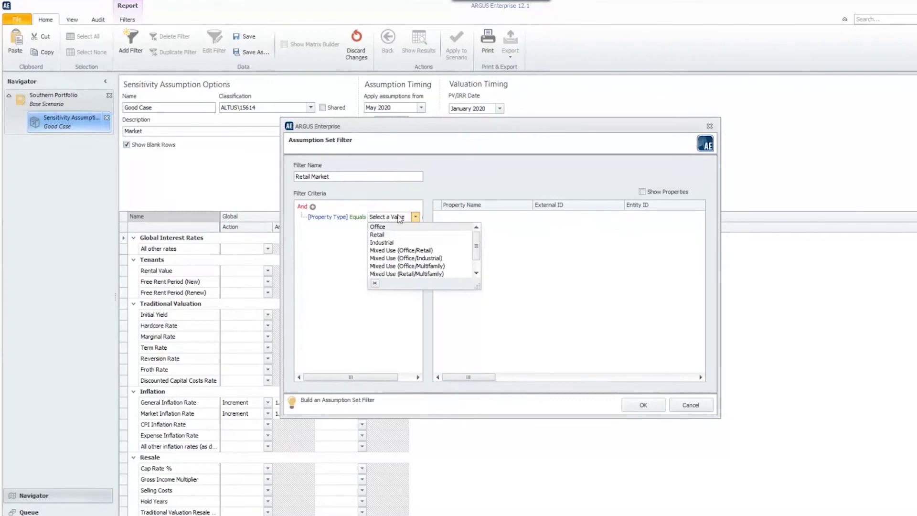
{"action": "left_click", "coordinate": [391, 234]}
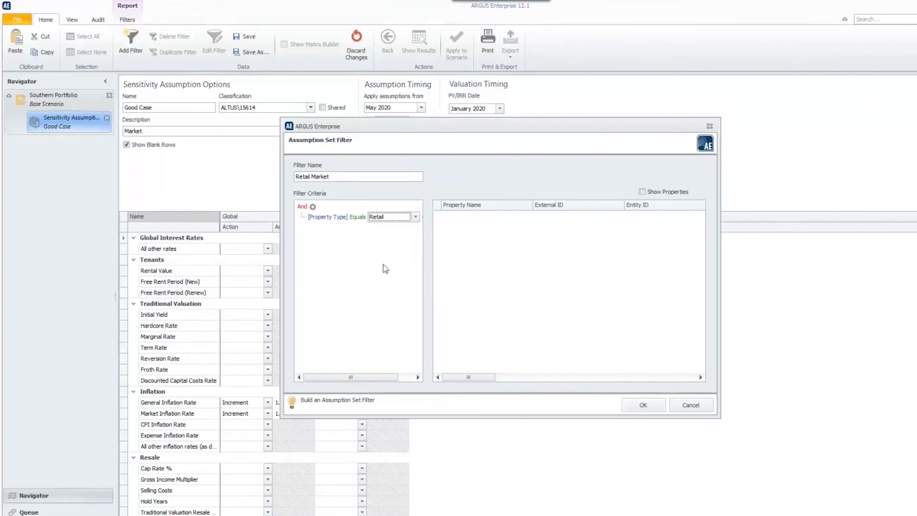
{"action": "left_click", "coordinate": [642, 192]}
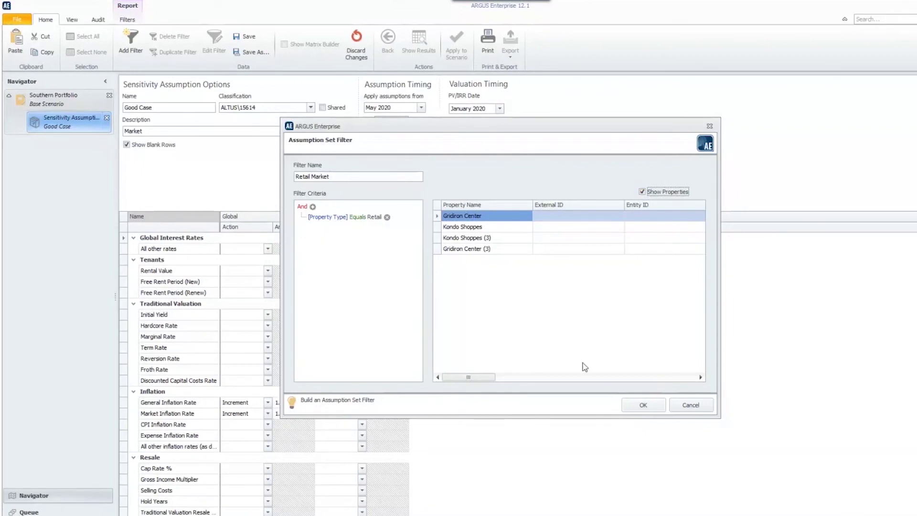
{"action": "left_click", "coordinate": [633, 407]}
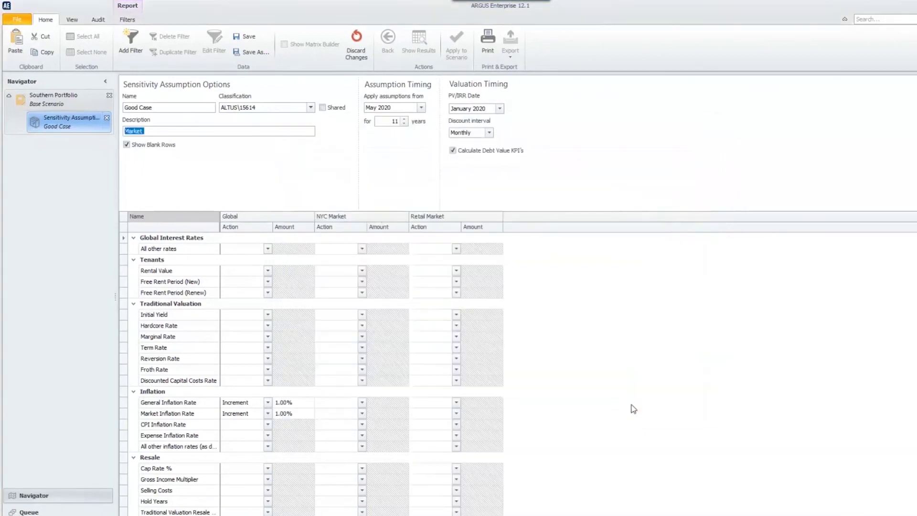